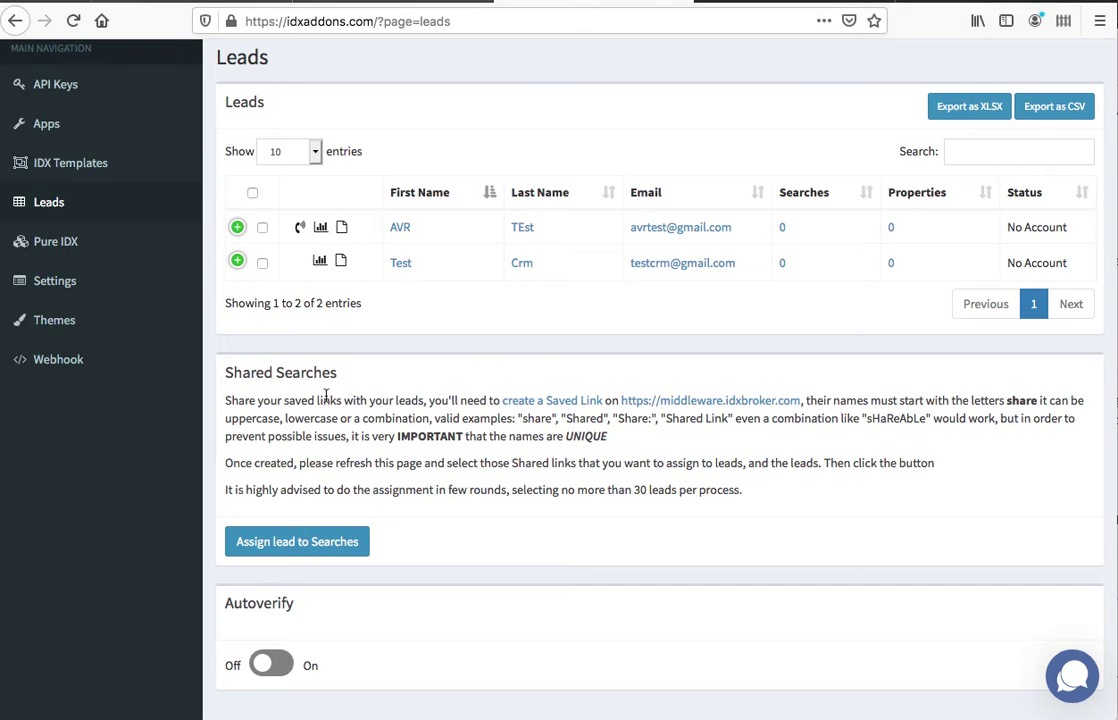
Open the saved link creation page in IDX Broker and pick the Standard Results polygon search page.
{"action": "left_click", "coordinate": [560, 405]}
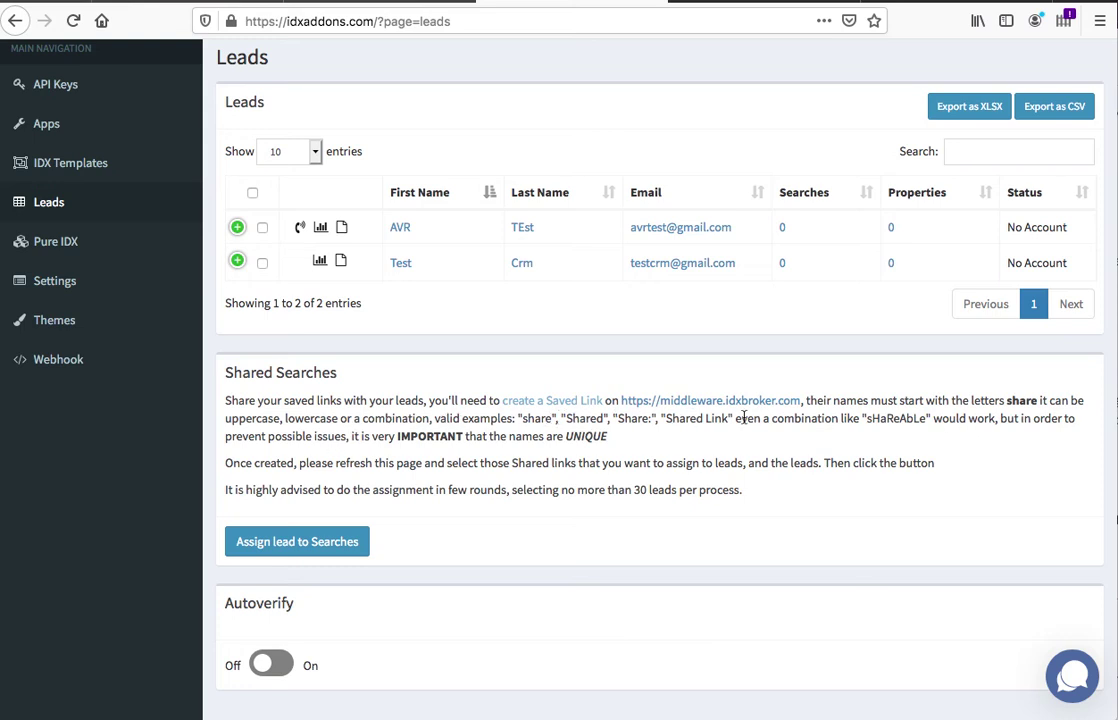
{"action": "left_click_drag", "start_coordinate": [866, 418], "coordinate": [924, 418]}
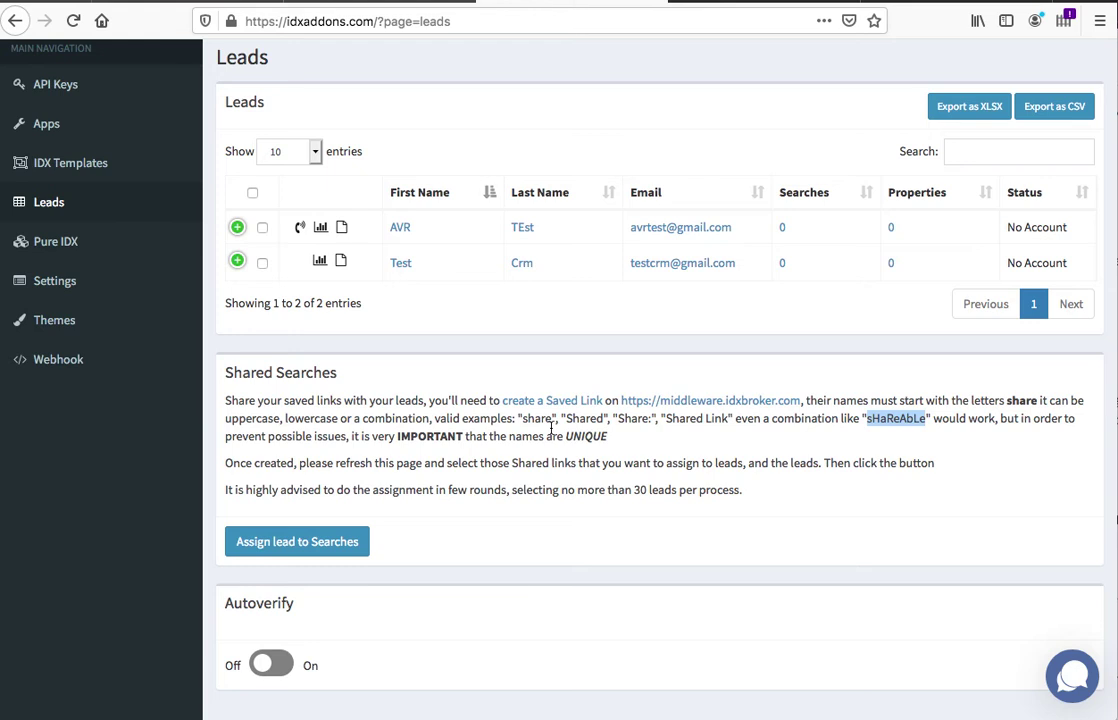
{"action": "left_click", "coordinate": [746, 2]}
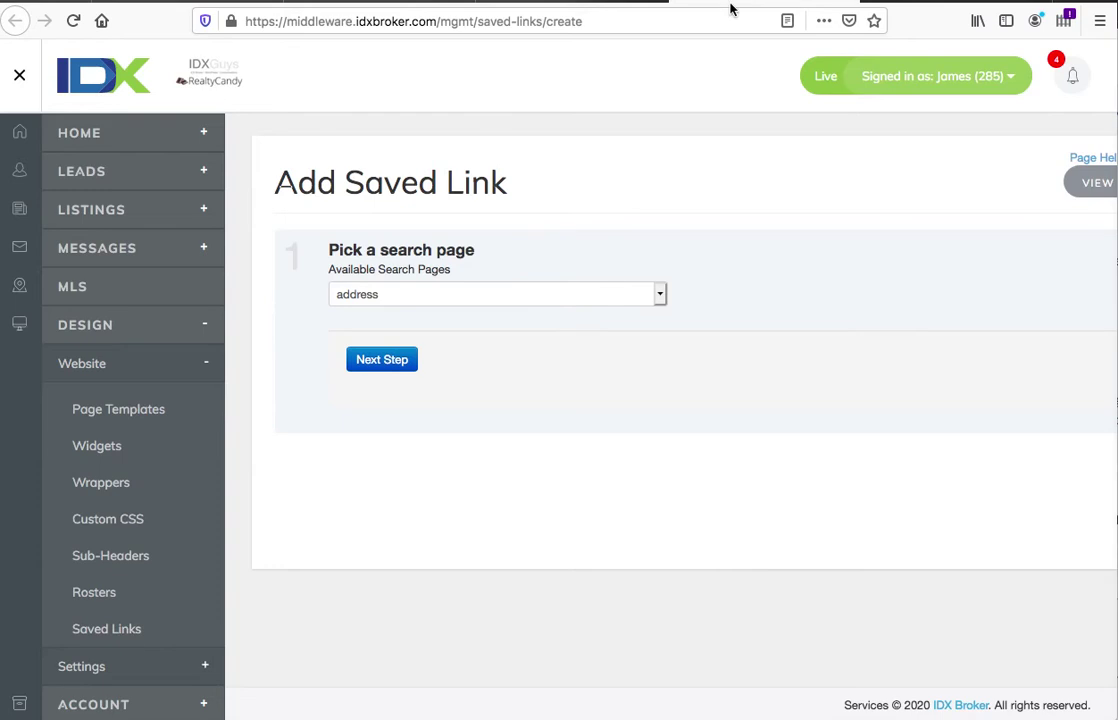
{"action": "left_click", "coordinate": [511, 298]}
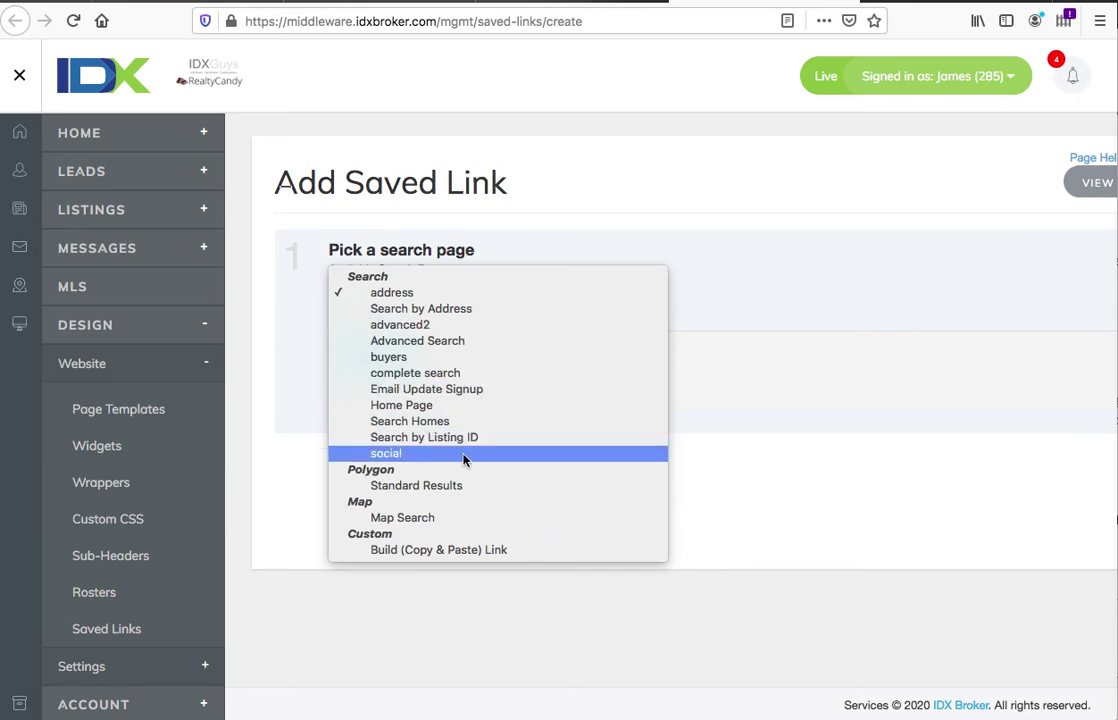
{"action": "left_click", "coordinate": [463, 485]}
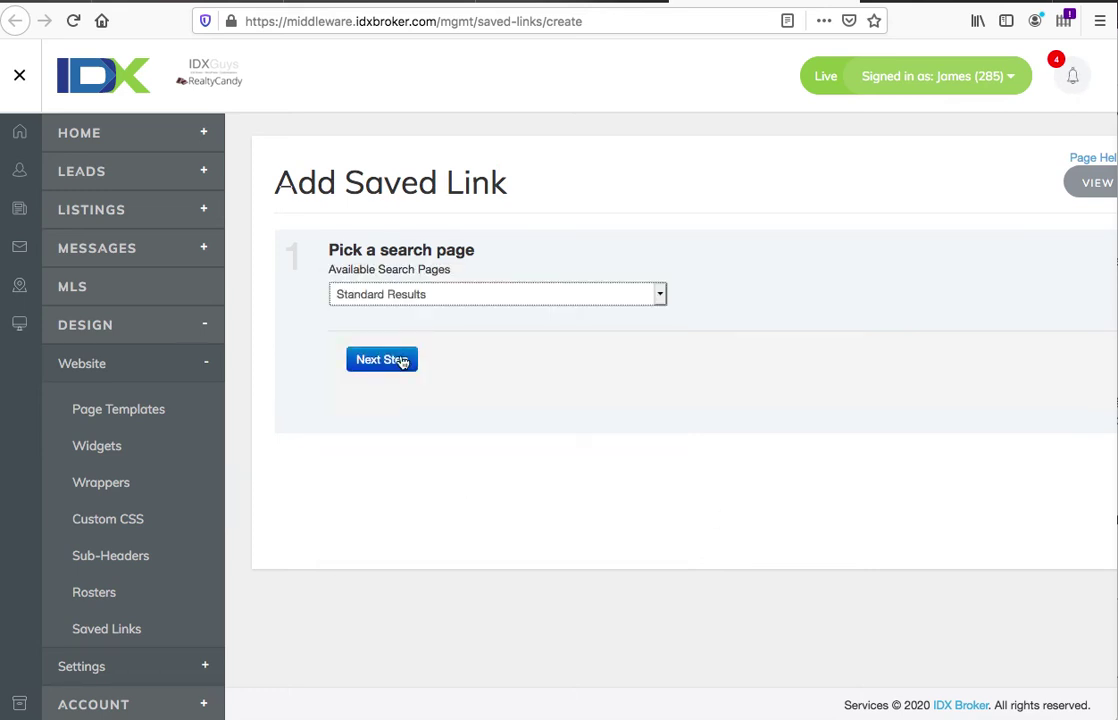
{"action": "left_click", "coordinate": [392, 360]}
Draw a four-point polygon on the map covering the coast from just north of Delray Beach down past Miami.
{"action": "scroll", "coordinate": [492, 487], "scroll_direction": "down", "scroll_amount": 5}
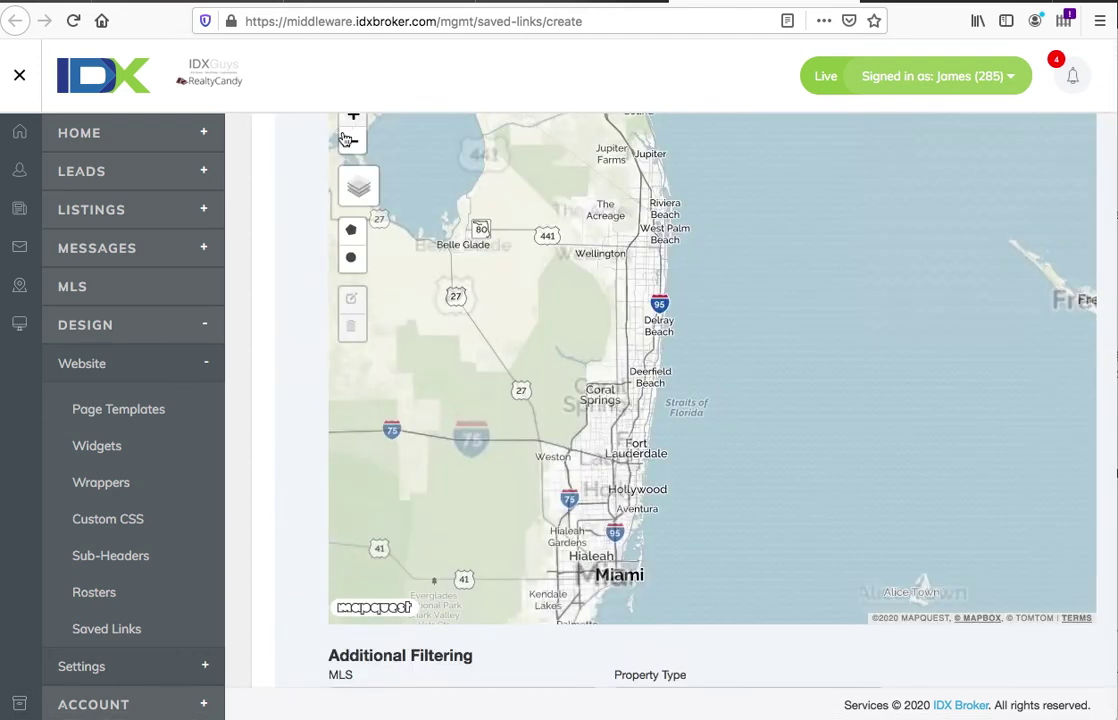
{"action": "left_click", "coordinate": [352, 233]}
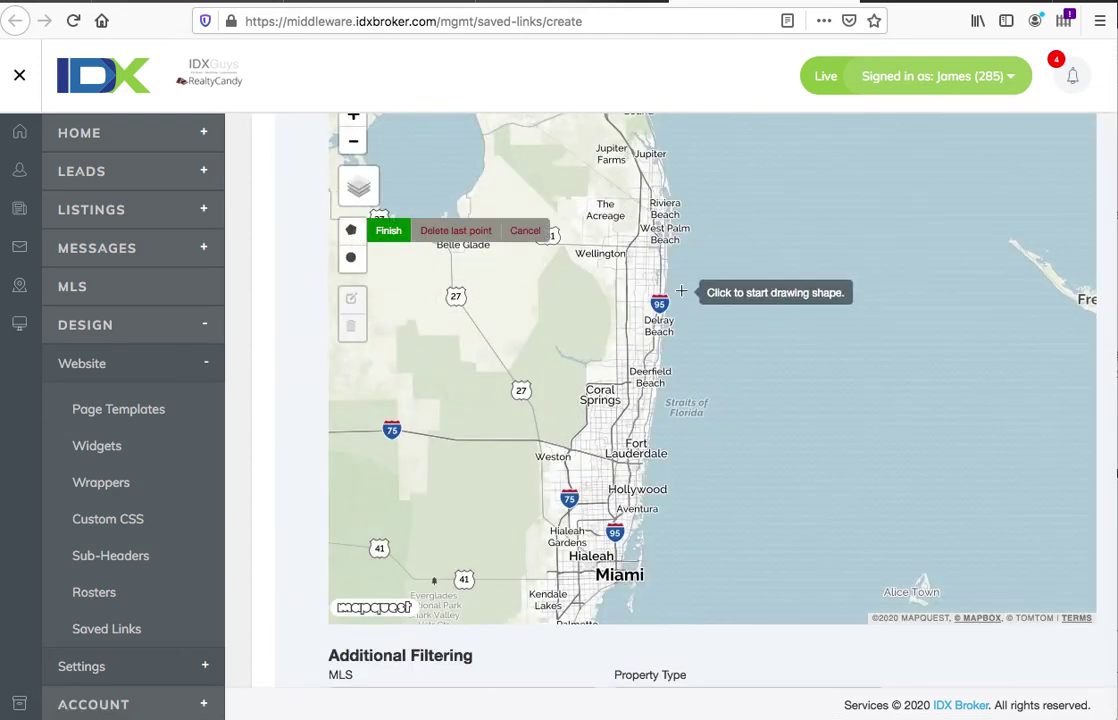
{"action": "left_click", "coordinate": [612, 288]}
{"action": "left_click", "coordinate": [567, 290]}
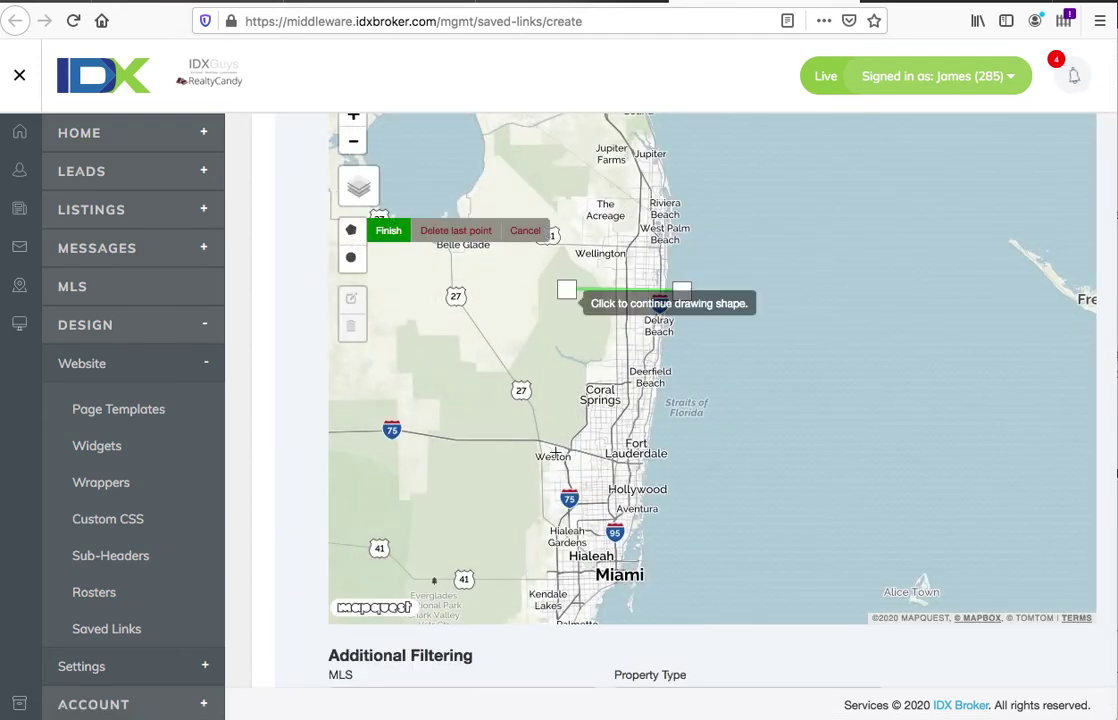
{"action": "left_click", "coordinate": [562, 614]}
{"action": "left_click", "coordinate": [707, 613]}
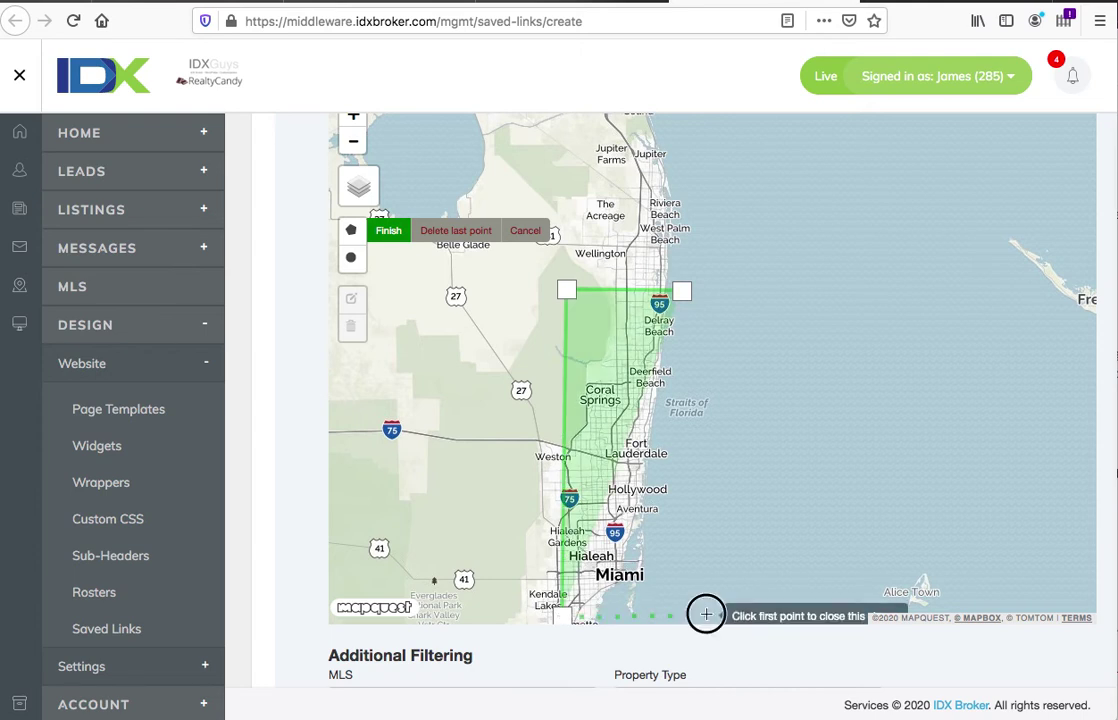
{"action": "left_click", "coordinate": [682, 290]}
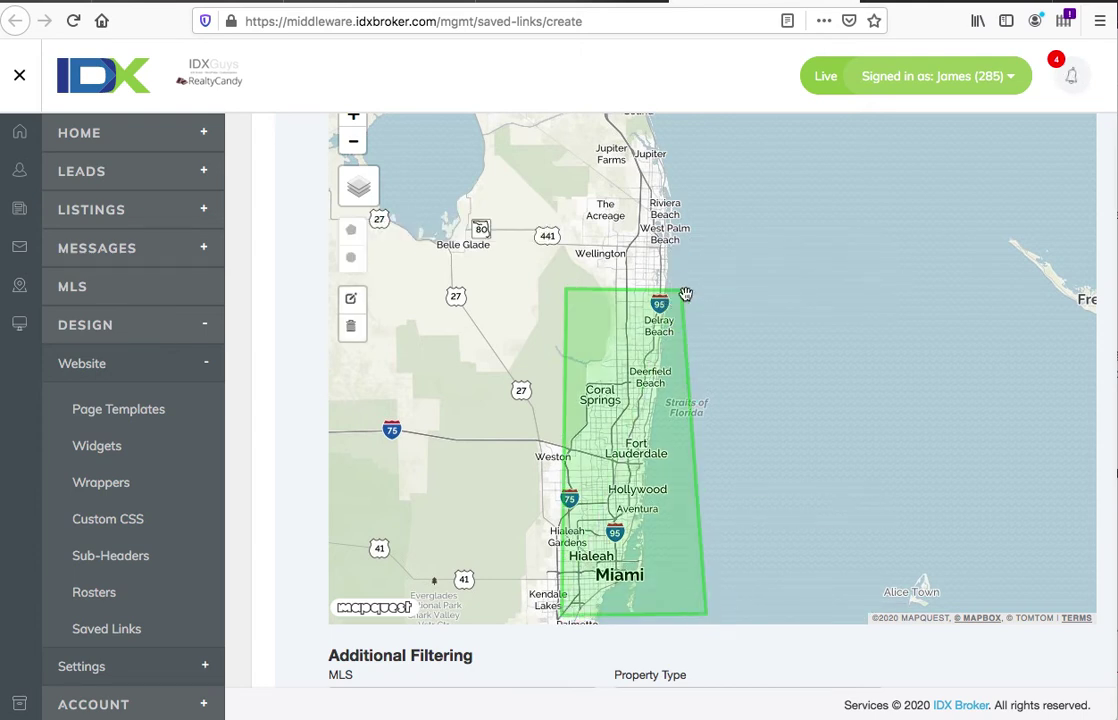
Set the price filter to a minimum of 300000 and a maximum of 800000, and continue to the link details.
{"action": "scroll", "coordinate": [799, 670], "scroll_direction": "down", "scroll_amount": 5}
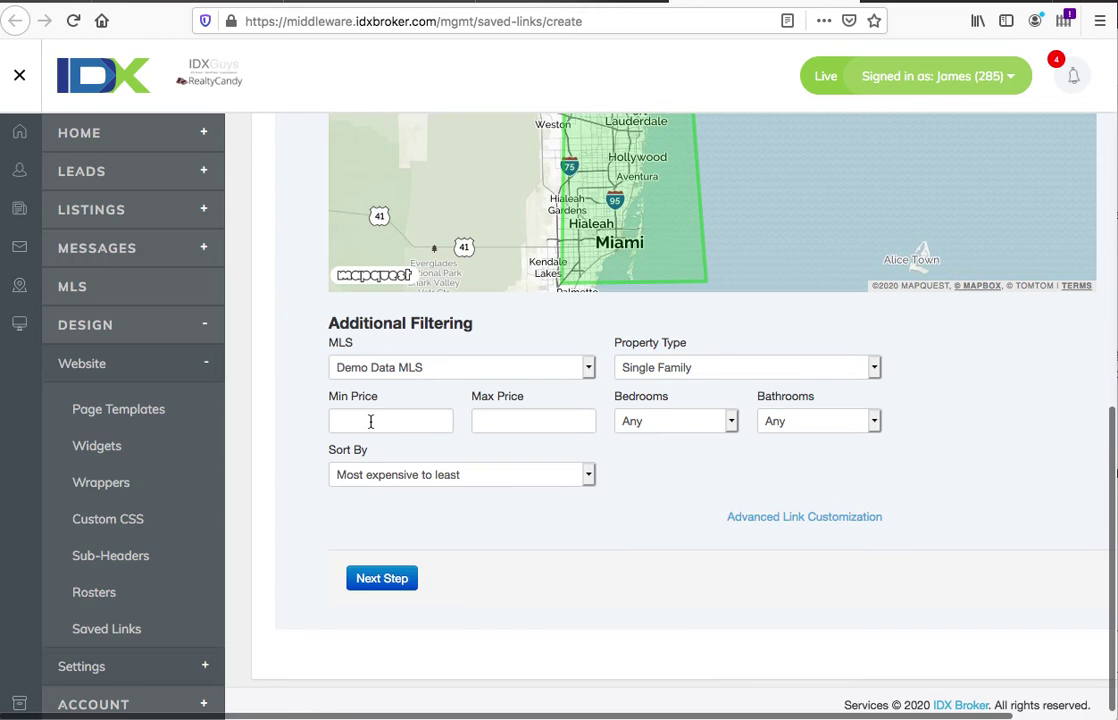
{"action": "left_click", "coordinate": [370, 422]}
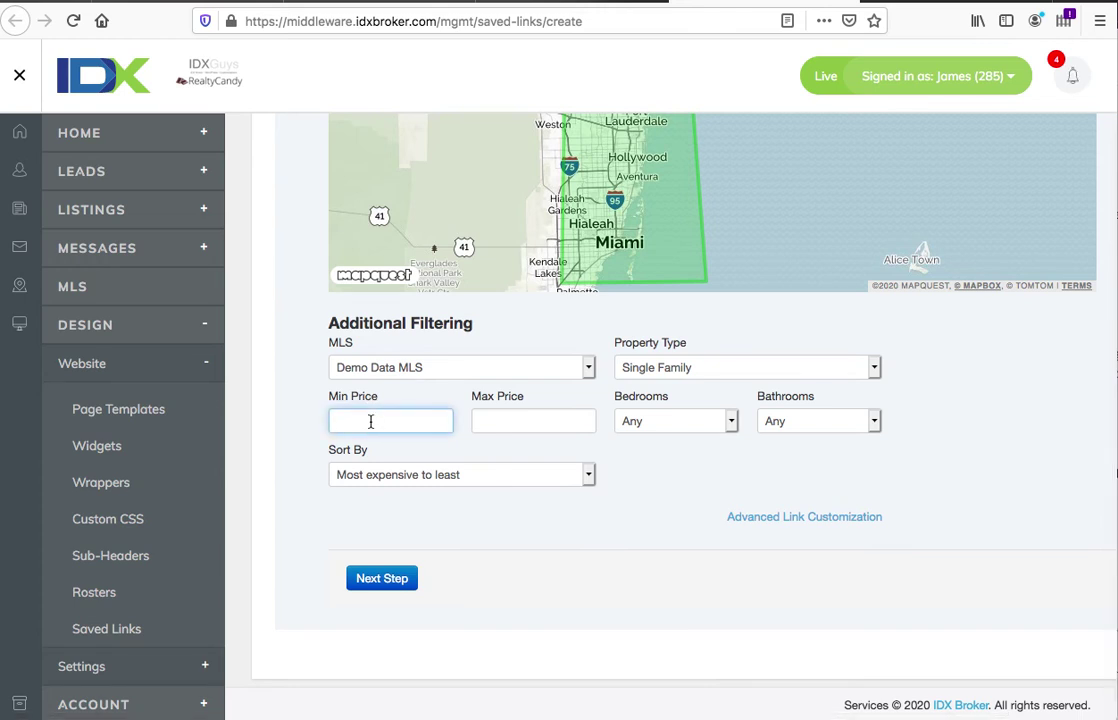
{"action": "type", "text": "300000"}
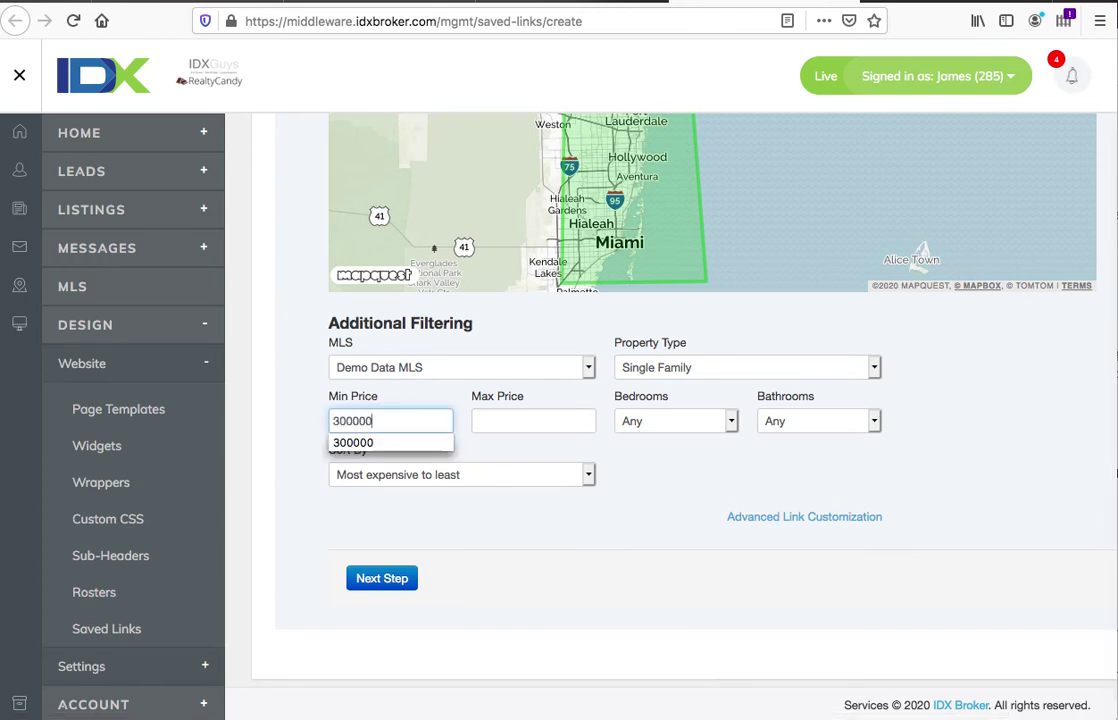
{"action": "left_click", "coordinate": [533, 421]}
{"action": "type", "text": "800000"}
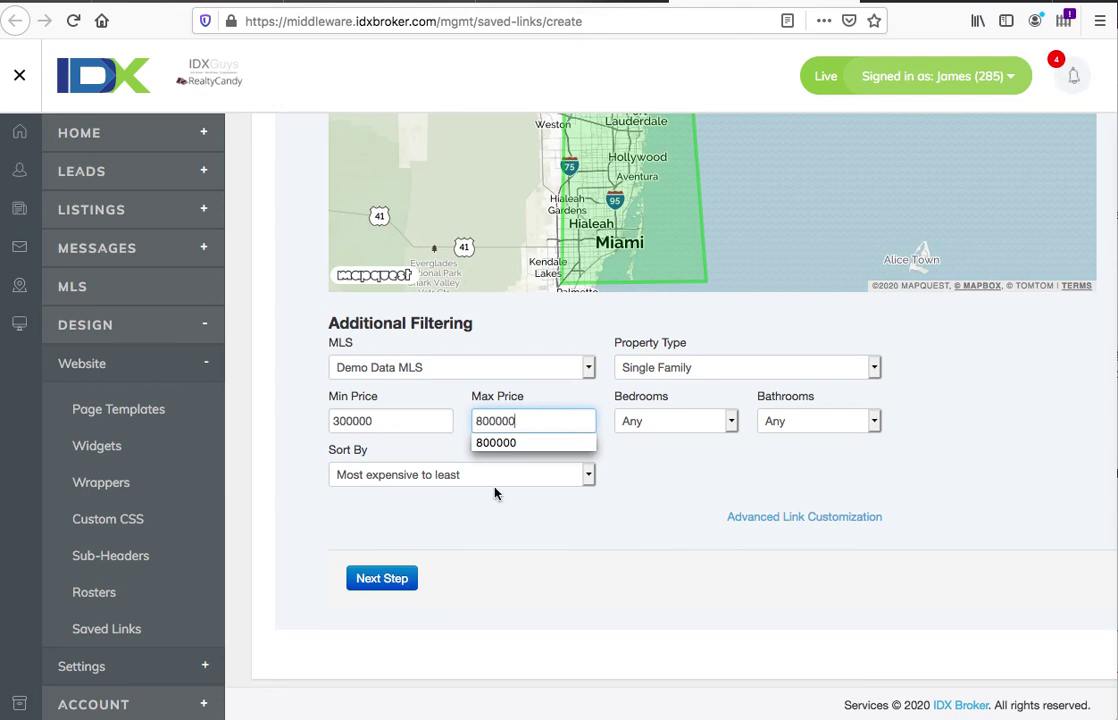
{"action": "left_click", "coordinate": [591, 527]}
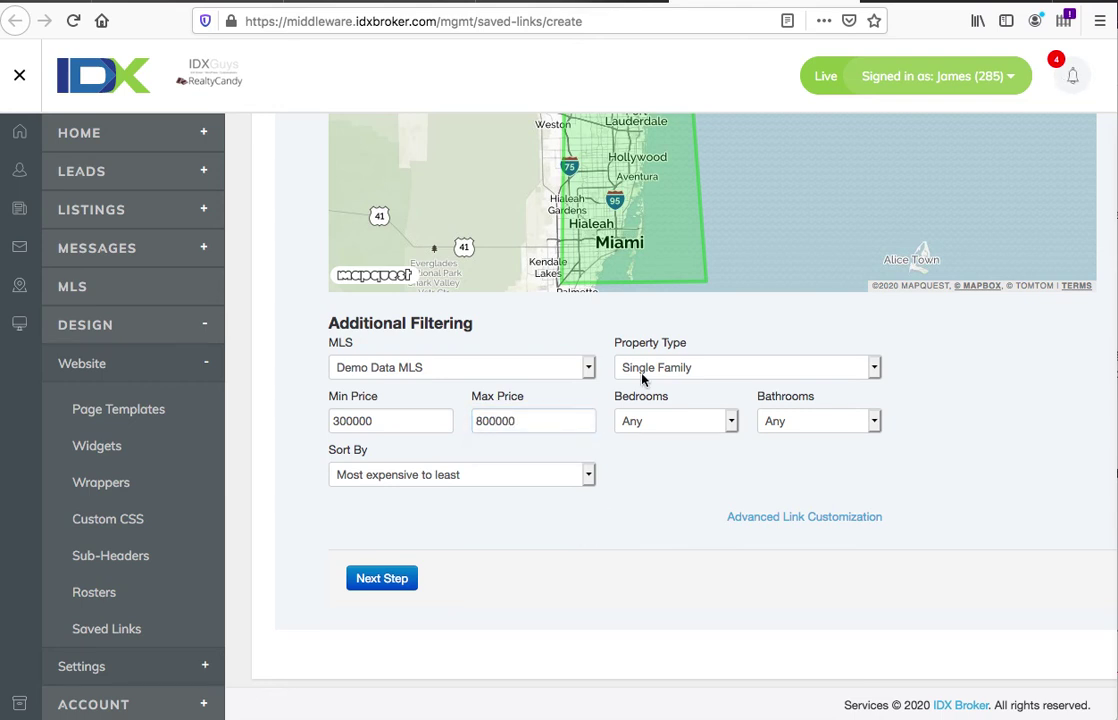
{"action": "left_click", "coordinate": [381, 584]}
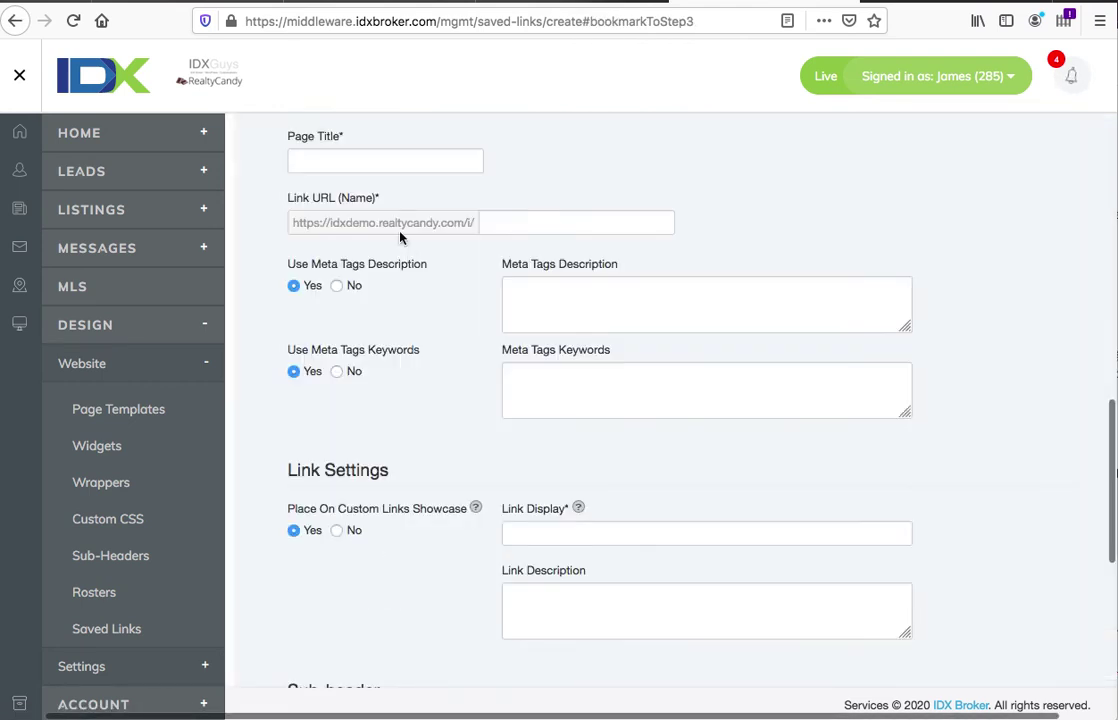
Enter "Shared Miami Polygon" as the page title and skip the break reminder.
{"action": "type", "text": "S"}
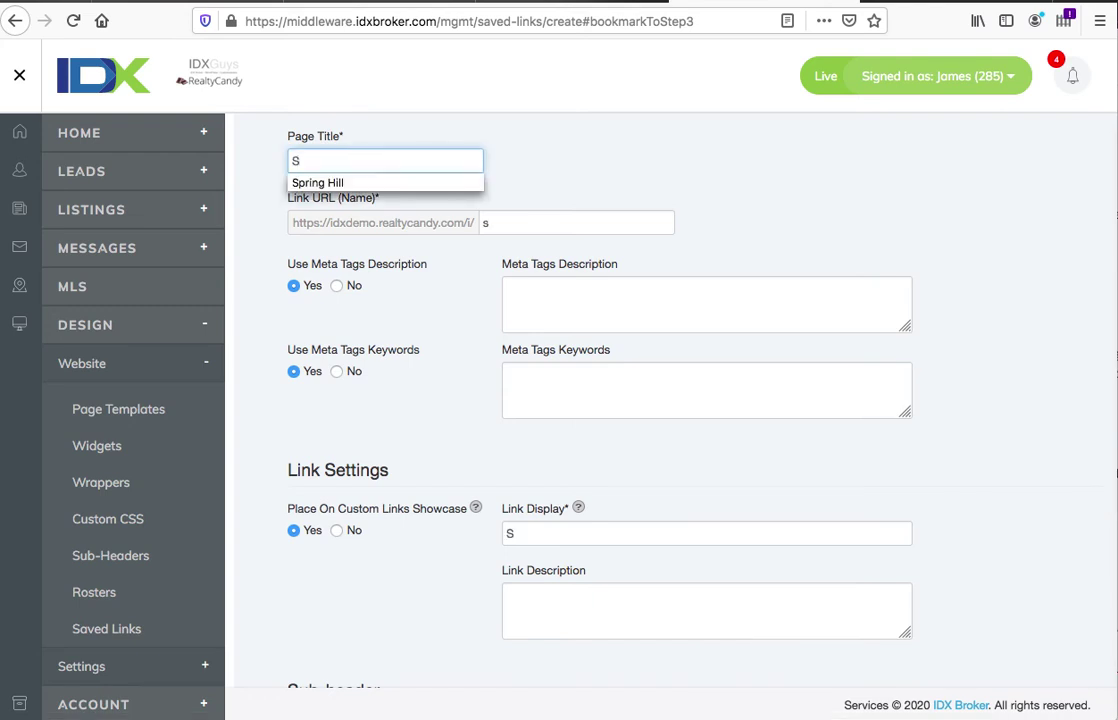
{"action": "type", "text": "hared "}
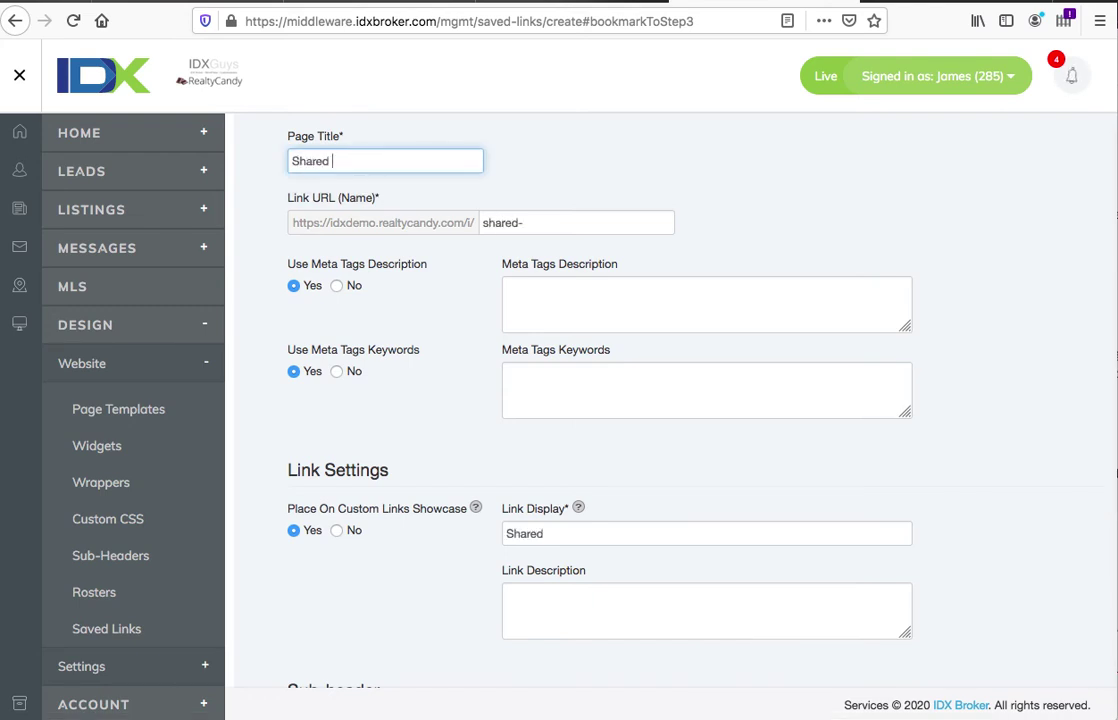
{"action": "type", "text": "Miami Po"}
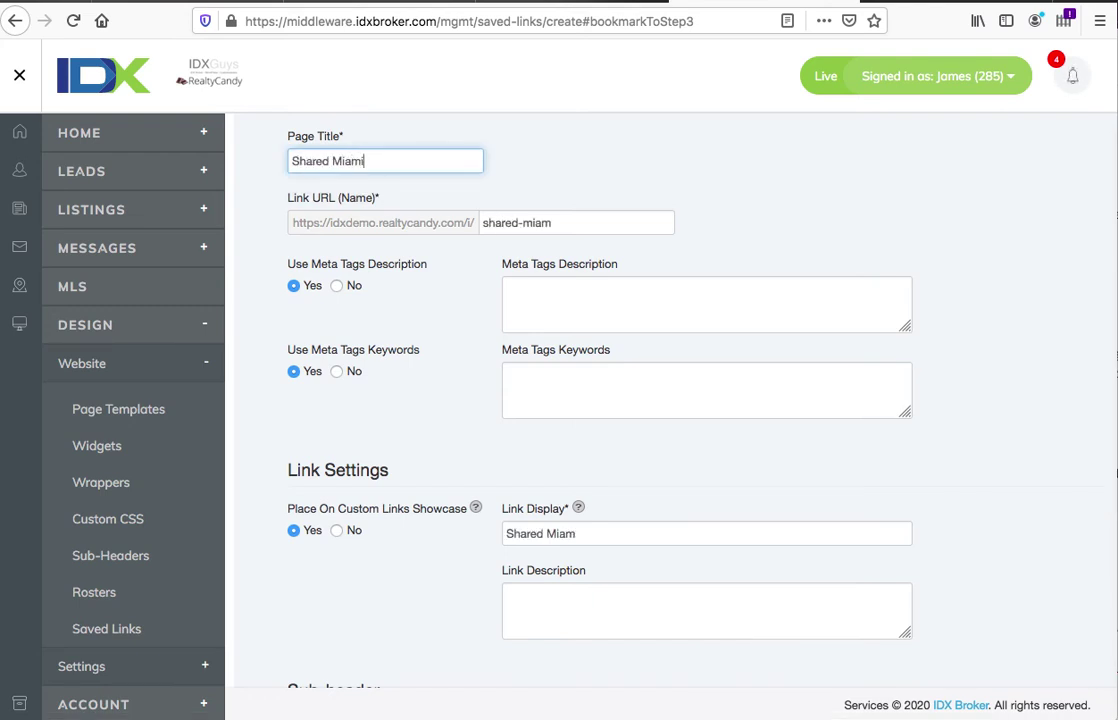
{"action": "type", "text": "lygon"}
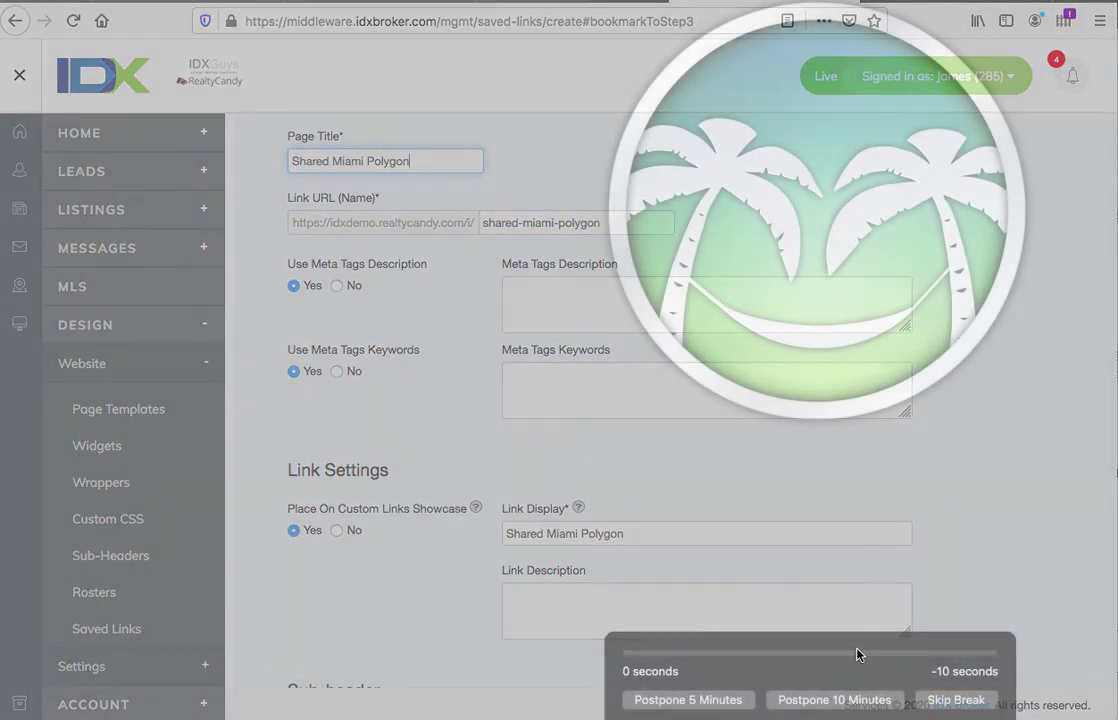
{"action": "left_click", "coordinate": [950, 700]}
Change the page title to "Shared Miami 300k - 800k homes" and save the link, going on to link management.
{"action": "left_click", "coordinate": [374, 162]}
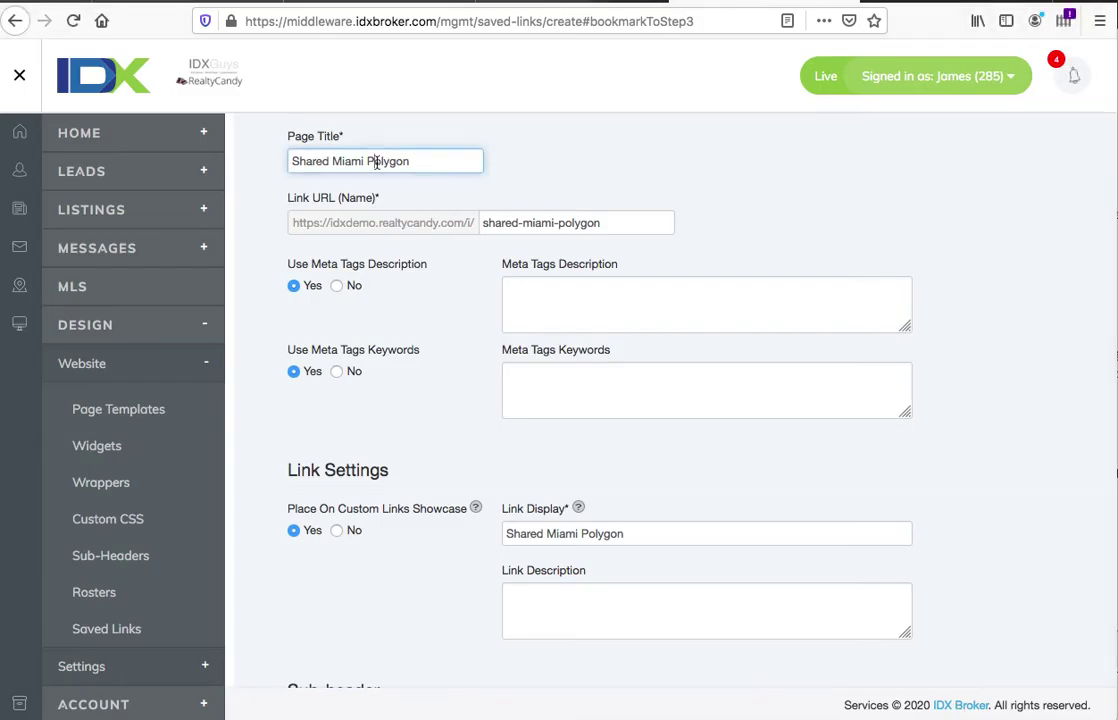
{"action": "double_click", "coordinate": [377, 162]}
{"action": "type", "text": "300k - 800k homes"}
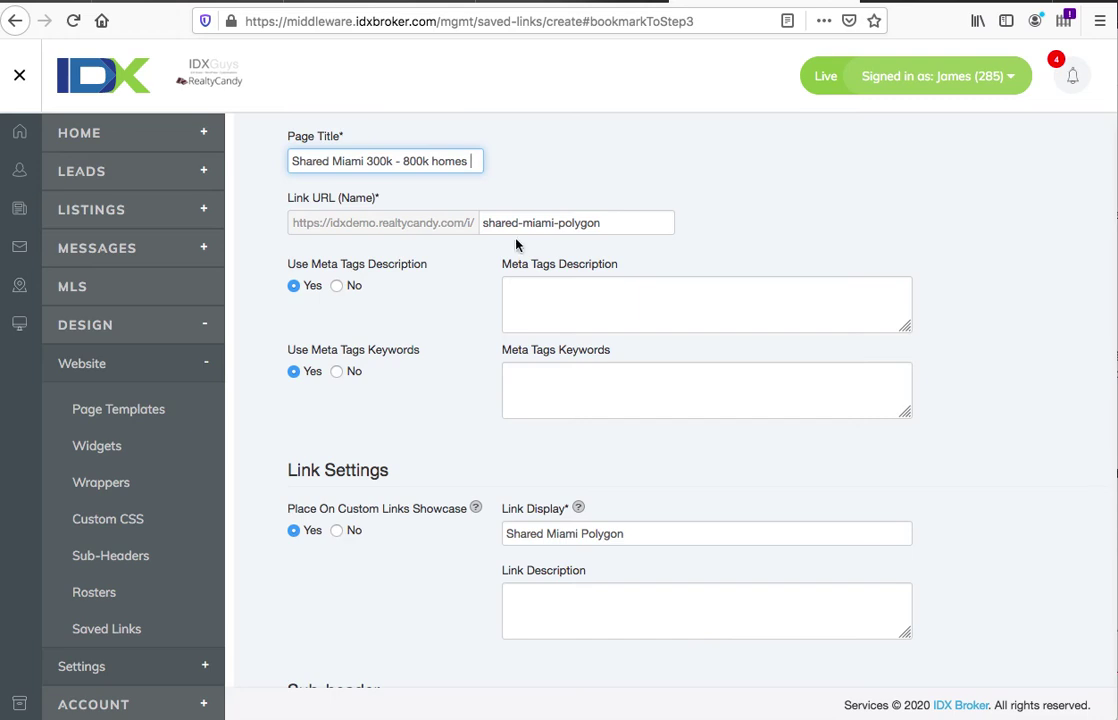
{"action": "scroll", "coordinate": [584, 396], "scroll_direction": "down", "scroll_amount": 5}
{"action": "scroll", "coordinate": [586, 401], "scroll_direction": "down", "scroll_amount": 5}
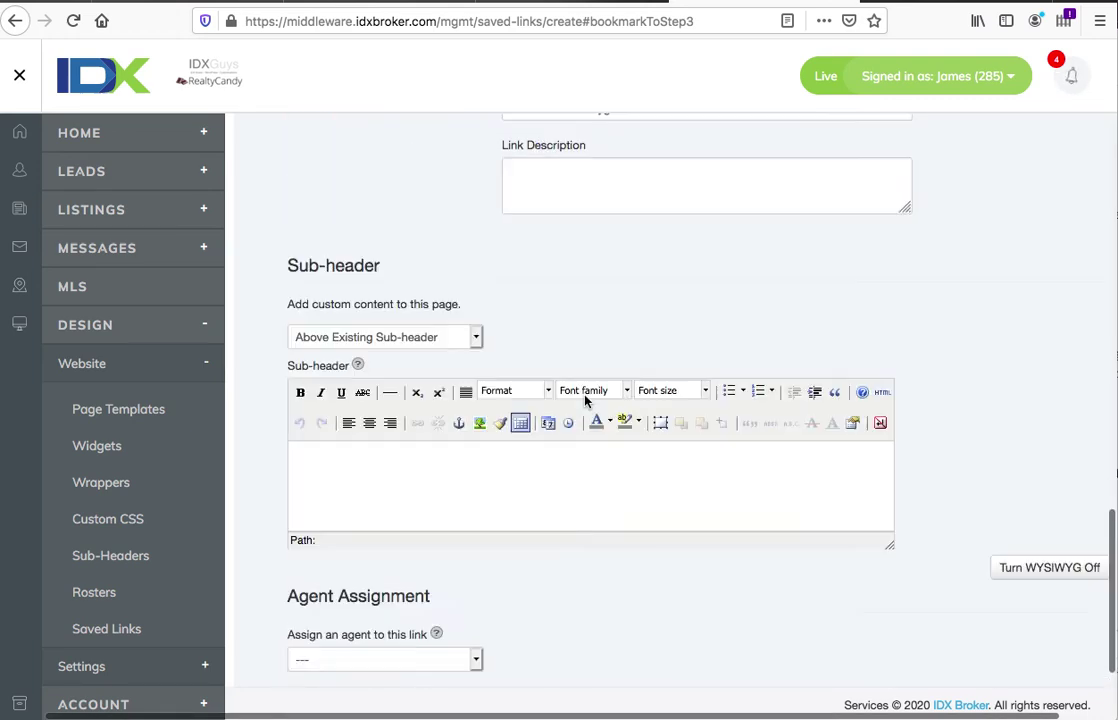
{"action": "left_click", "coordinate": [427, 540]}
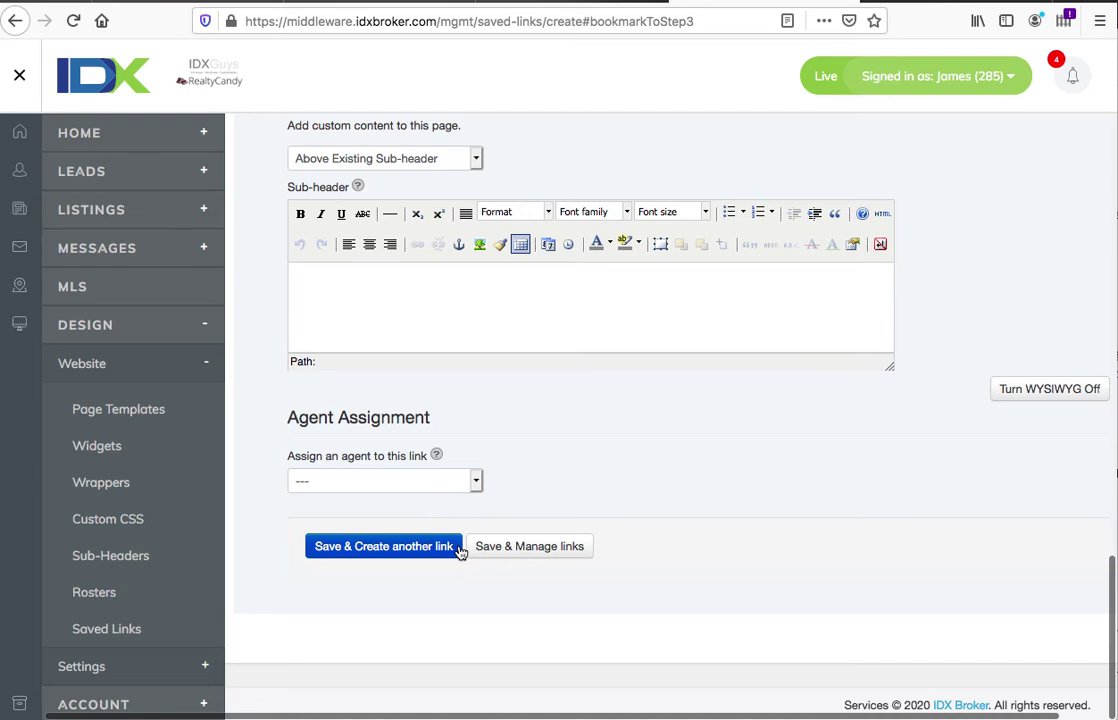
Switch to the IDX Addons Leads page, reload it and select the Shared Miami Polygon search.
{"action": "left_click", "coordinate": [548, 2]}
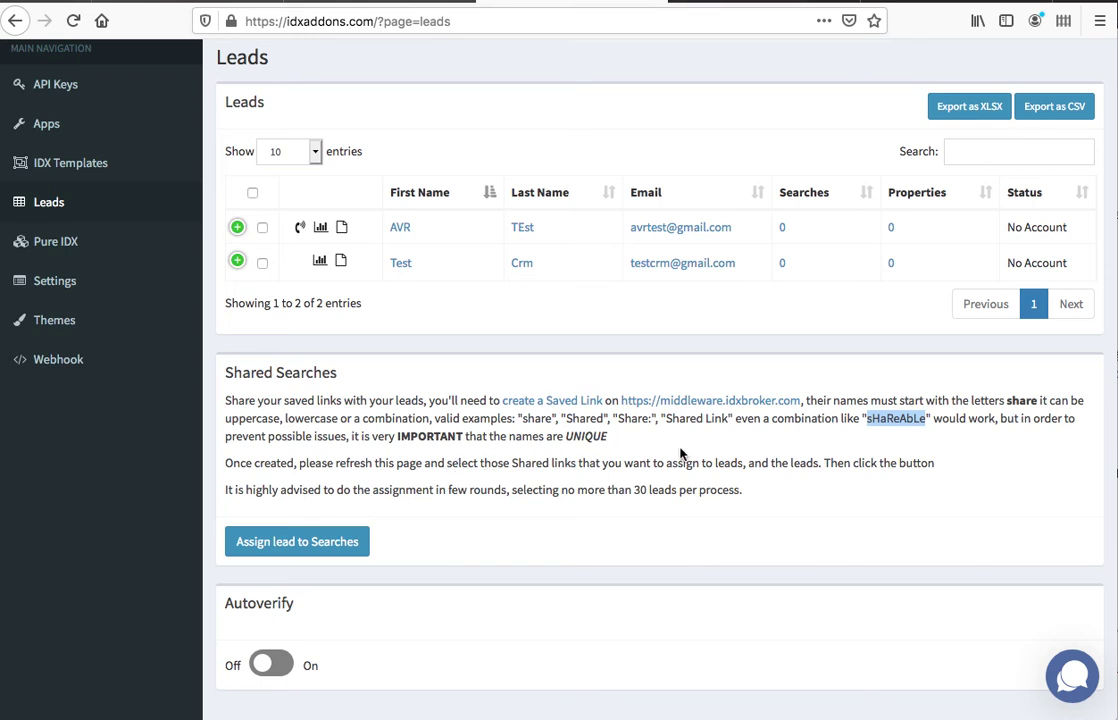
{"action": "key", "text": "super+r"}
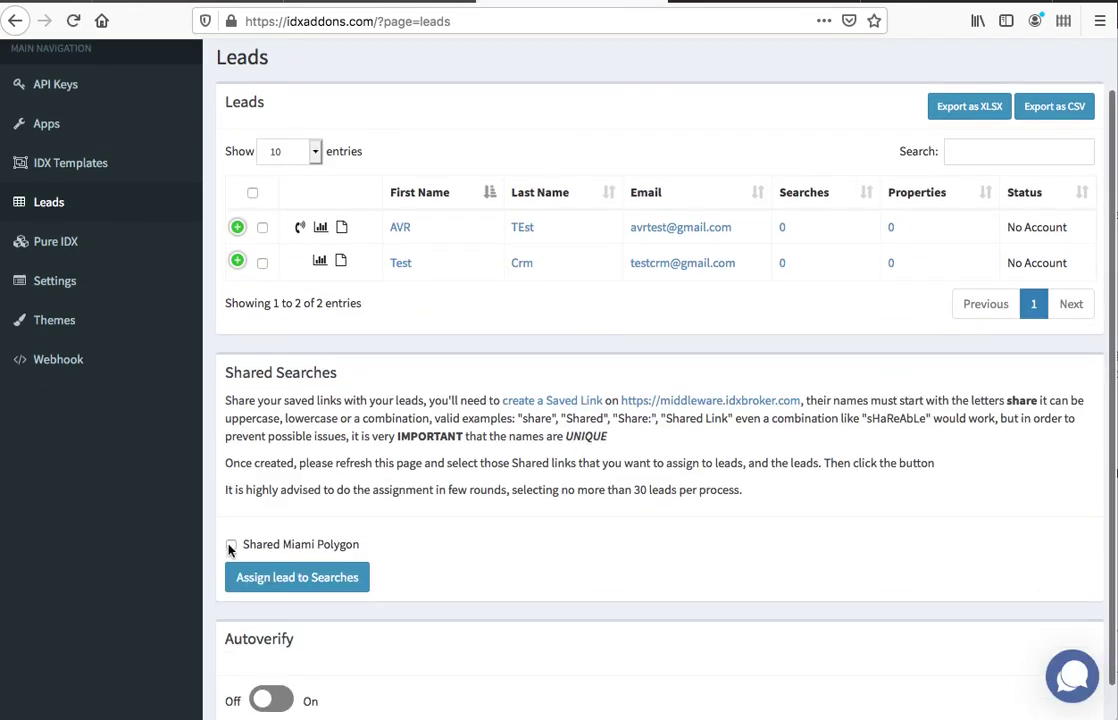
{"action": "left_click", "coordinate": [231, 546]}
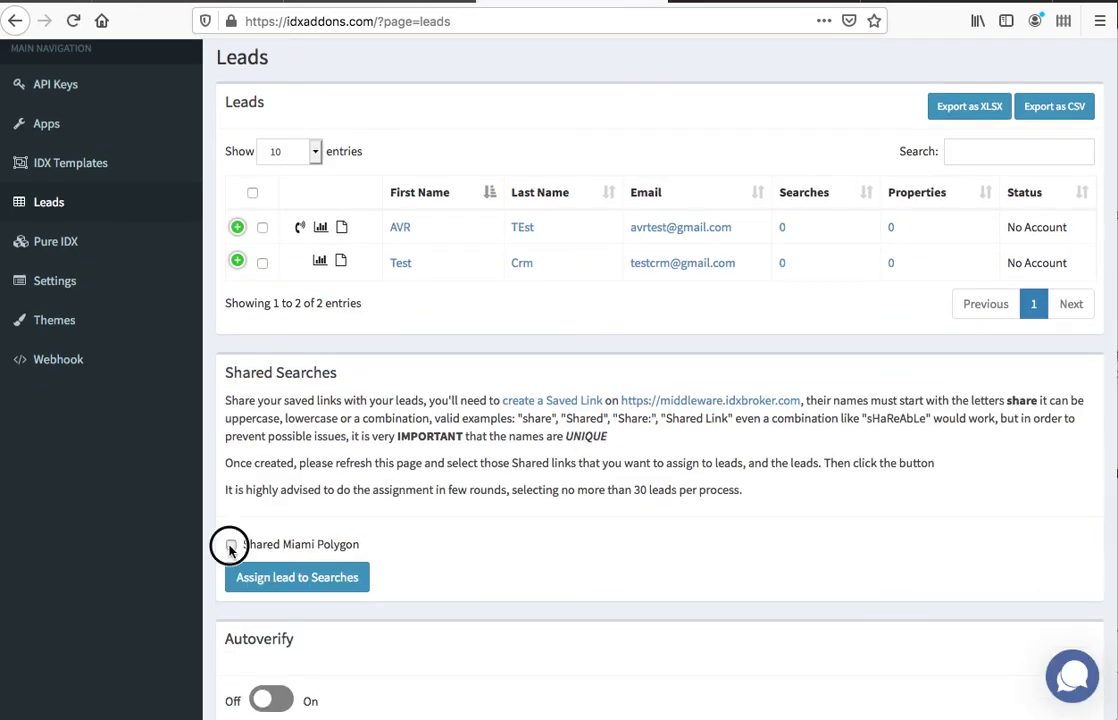
Select both listed leads and assign them to the Shared Miami Polygon search.
{"action": "left_click", "coordinate": [305, 578]}
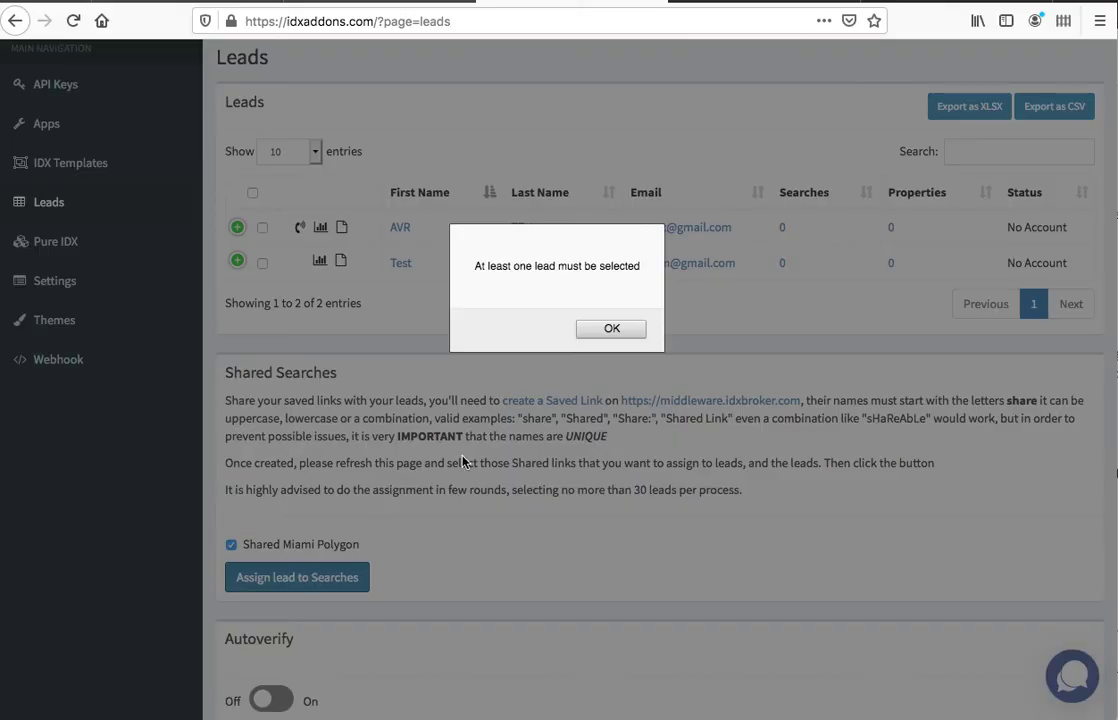
{"action": "left_click", "coordinate": [612, 330]}
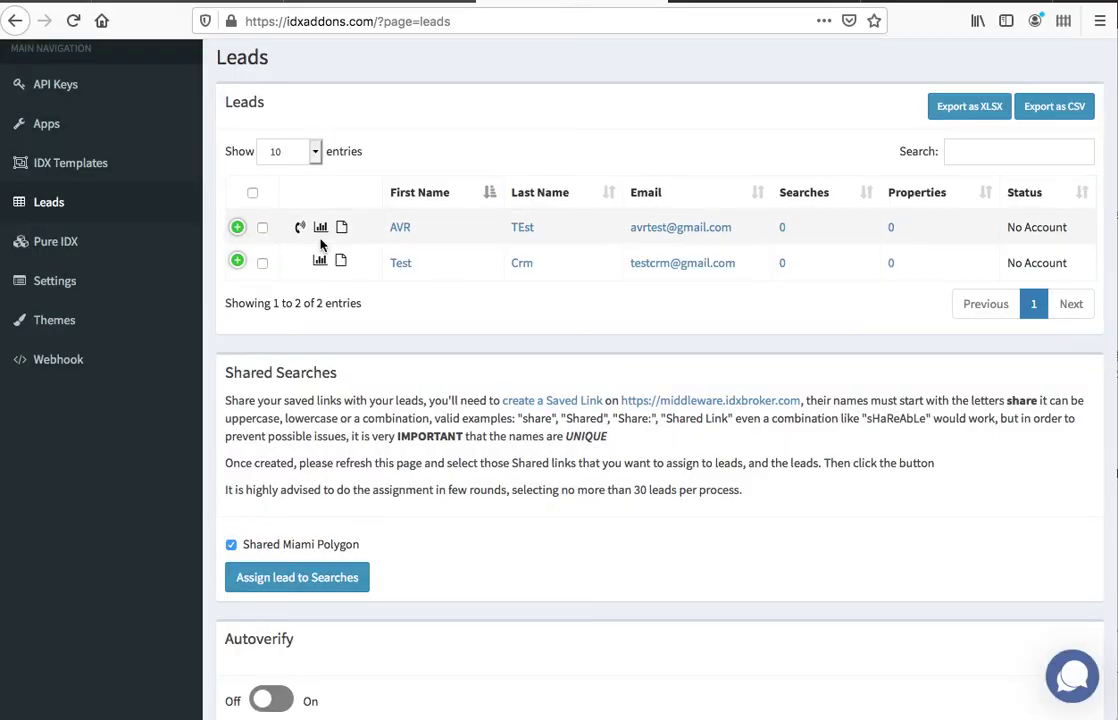
{"action": "left_click", "coordinate": [263, 228]}
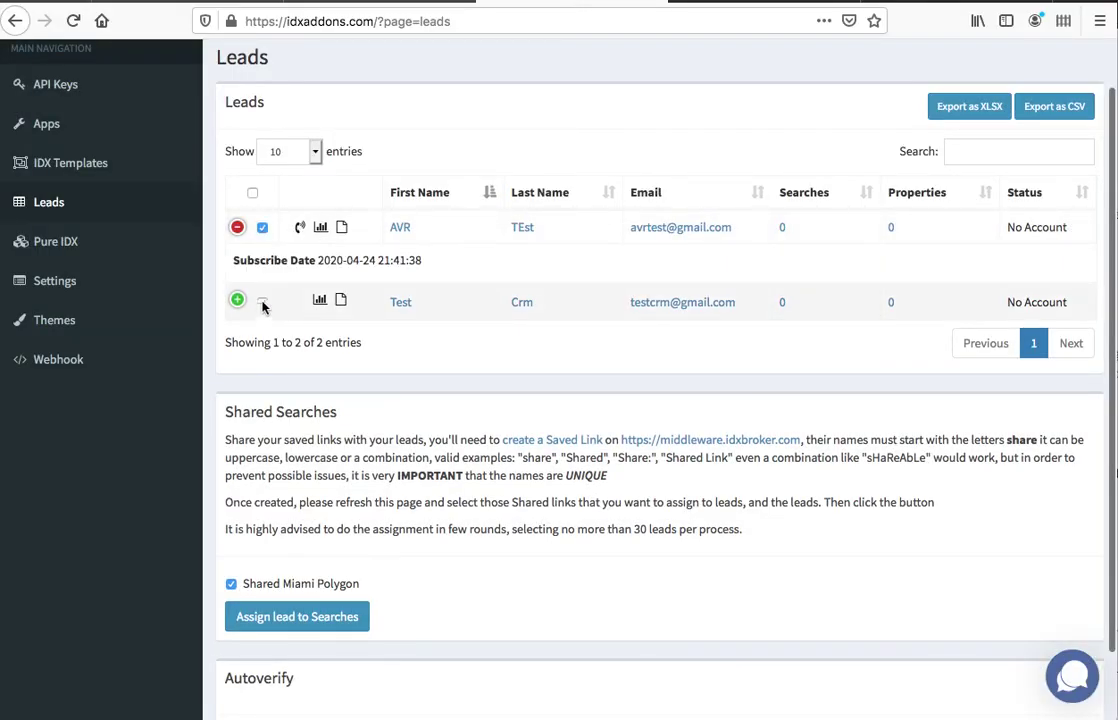
{"action": "left_click", "coordinate": [262, 302]}
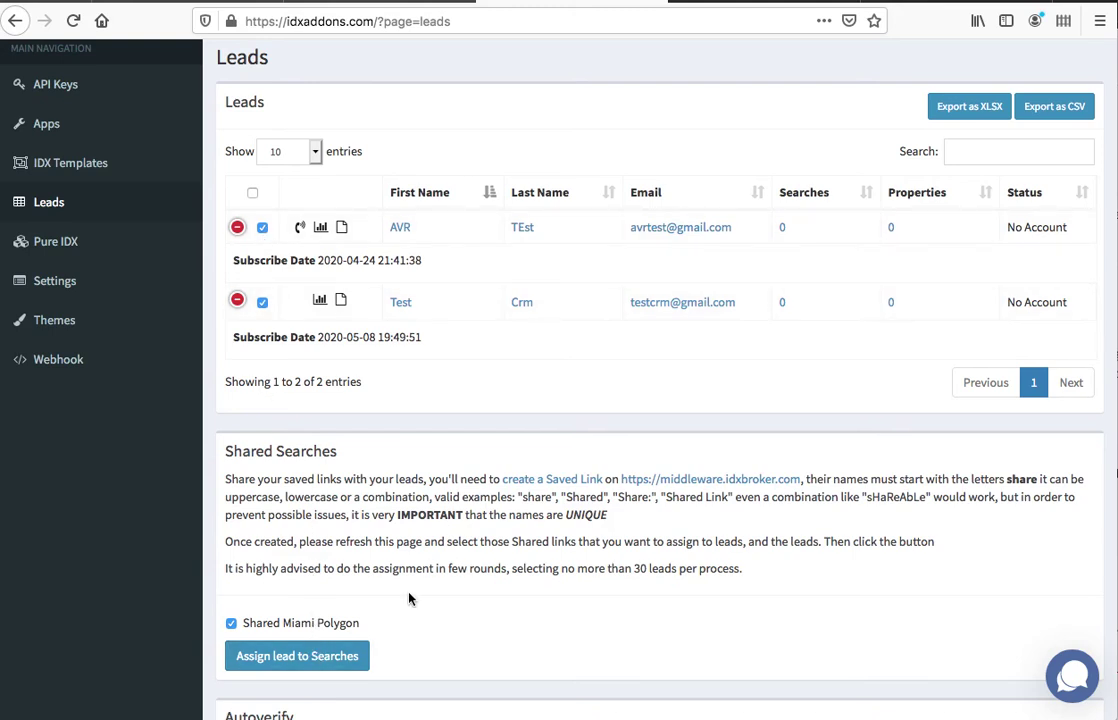
{"action": "left_click", "coordinate": [322, 656]}
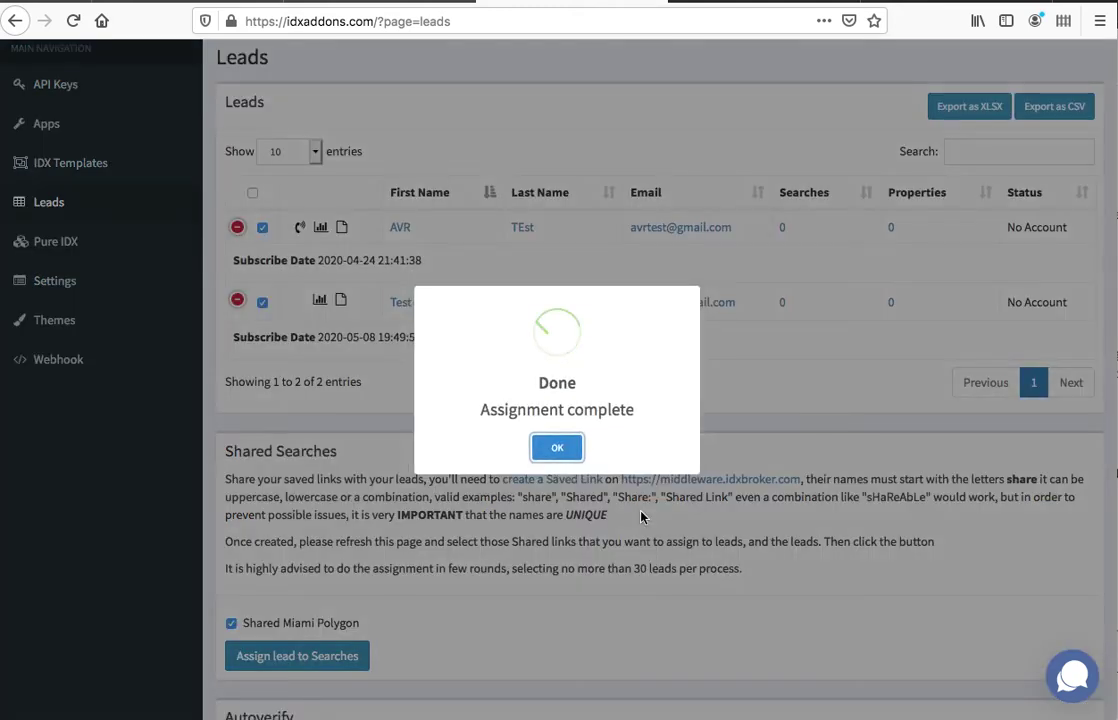
{"action": "left_click", "coordinate": [563, 450]}
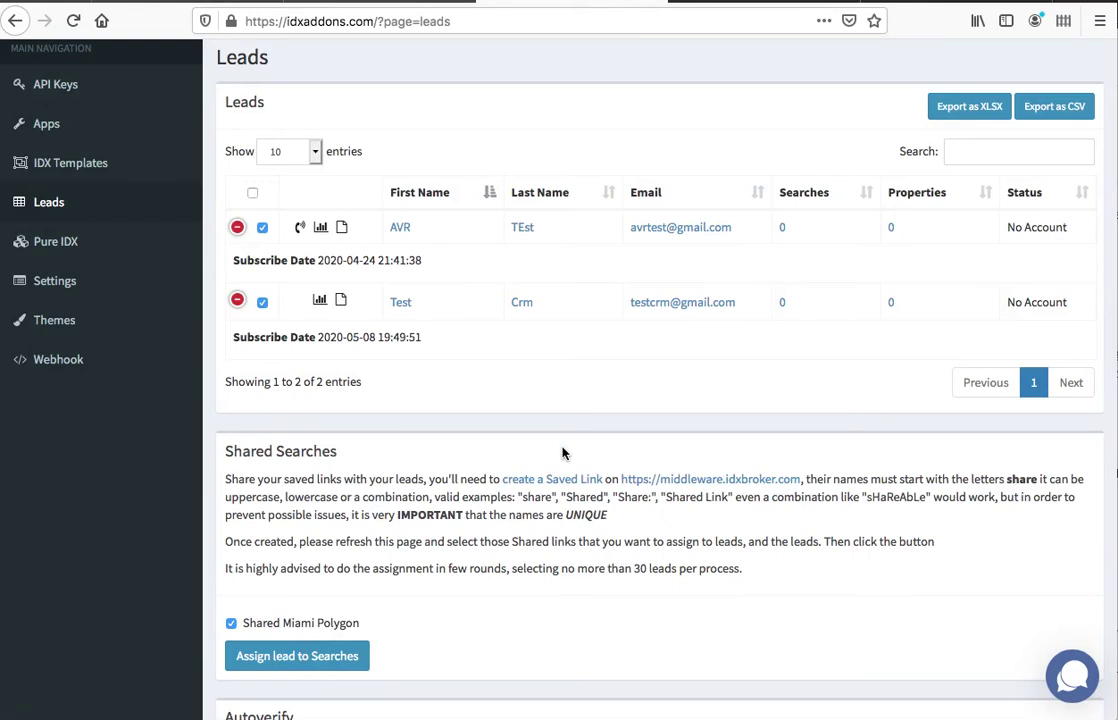
Switch to IDX Broker and examine the newest lead's saved searches and the listings found by the shared polygon search.
{"action": "left_click", "coordinate": [673, 5]}
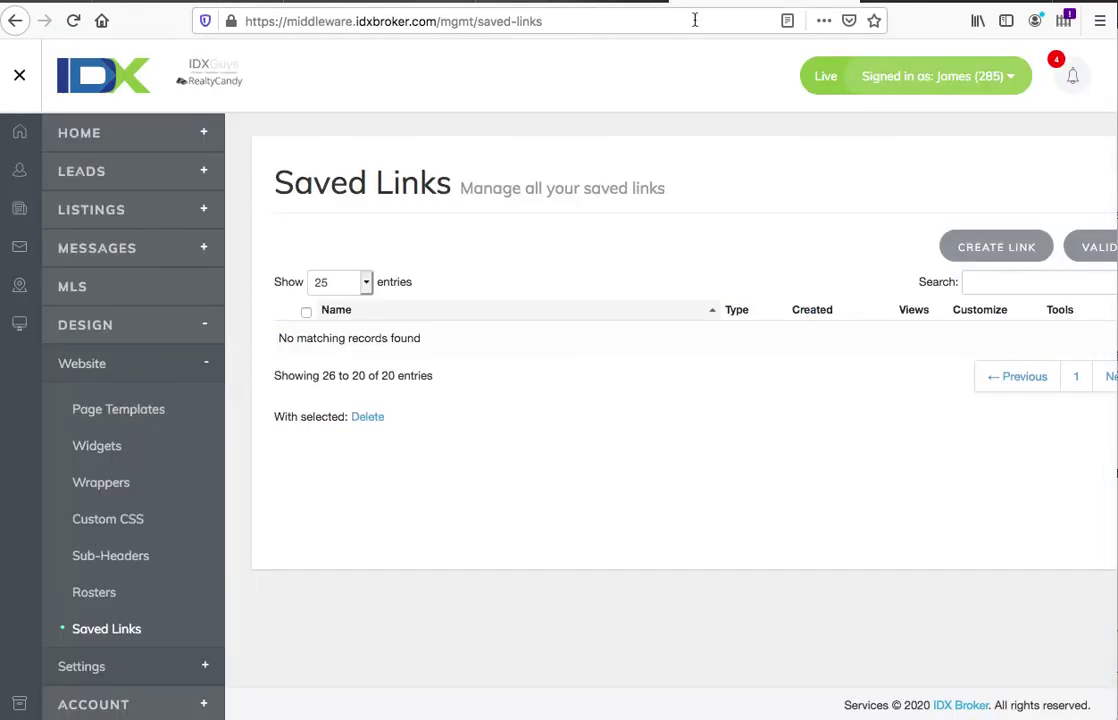
{"action": "left_click", "coordinate": [142, 168]}
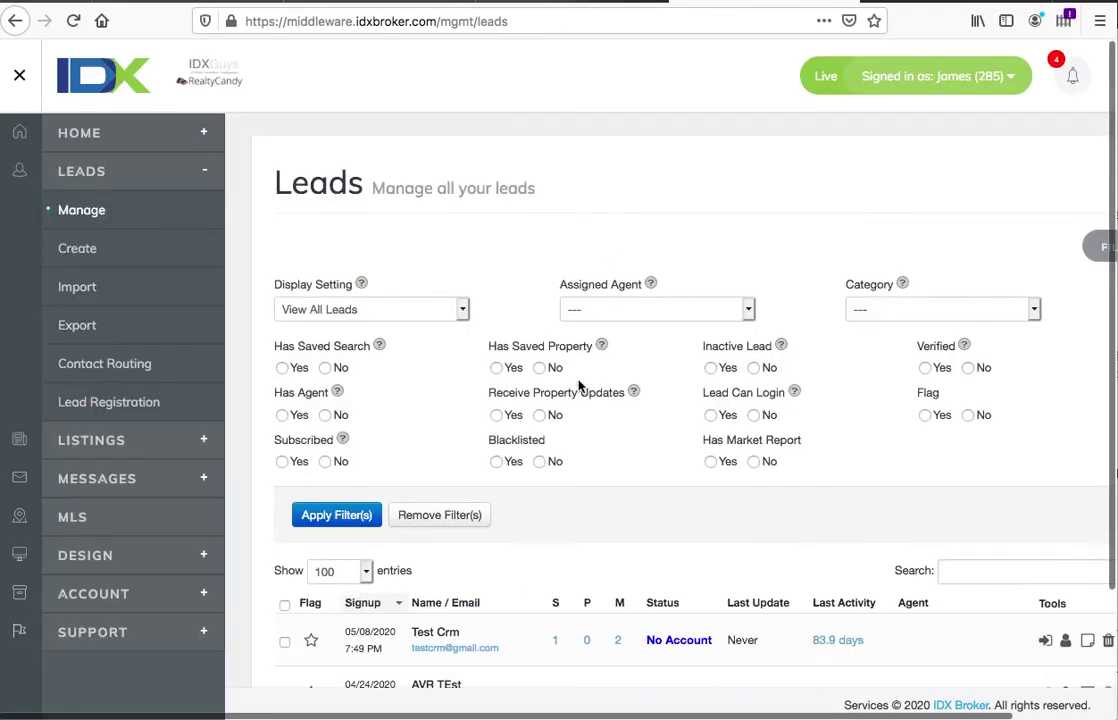
{"action": "scroll", "coordinate": [578, 385], "scroll_direction": "down", "scroll_amount": 3}
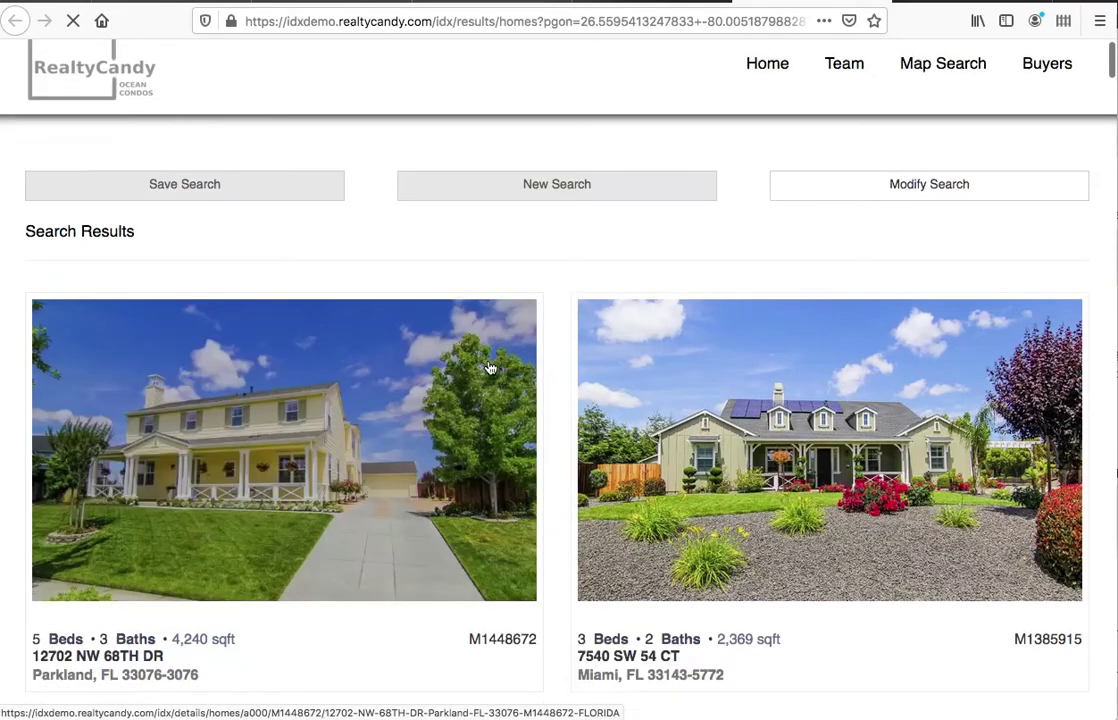
{"action": "scroll", "coordinate": [490, 368], "scroll_direction": "down", "scroll_amount": 10}
{"action": "key", "text": "ctrl+w"}
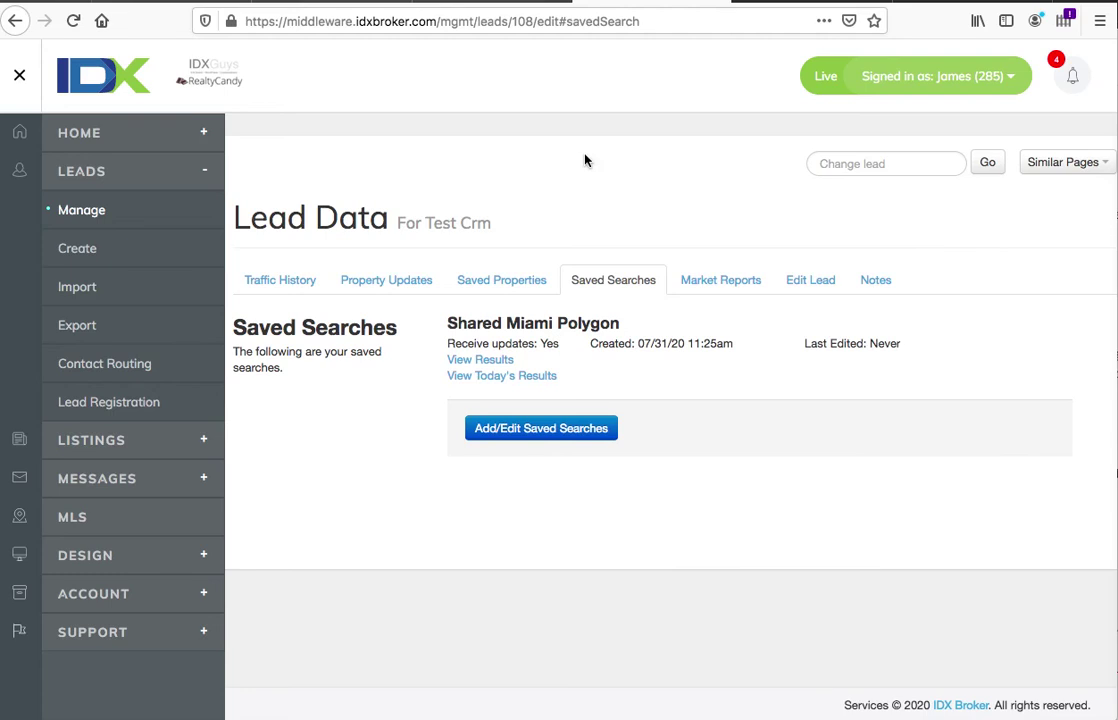
Return to the IDX Addons Leads page and review the Shared Searches section.
{"action": "left_click", "coordinate": [464, 2]}
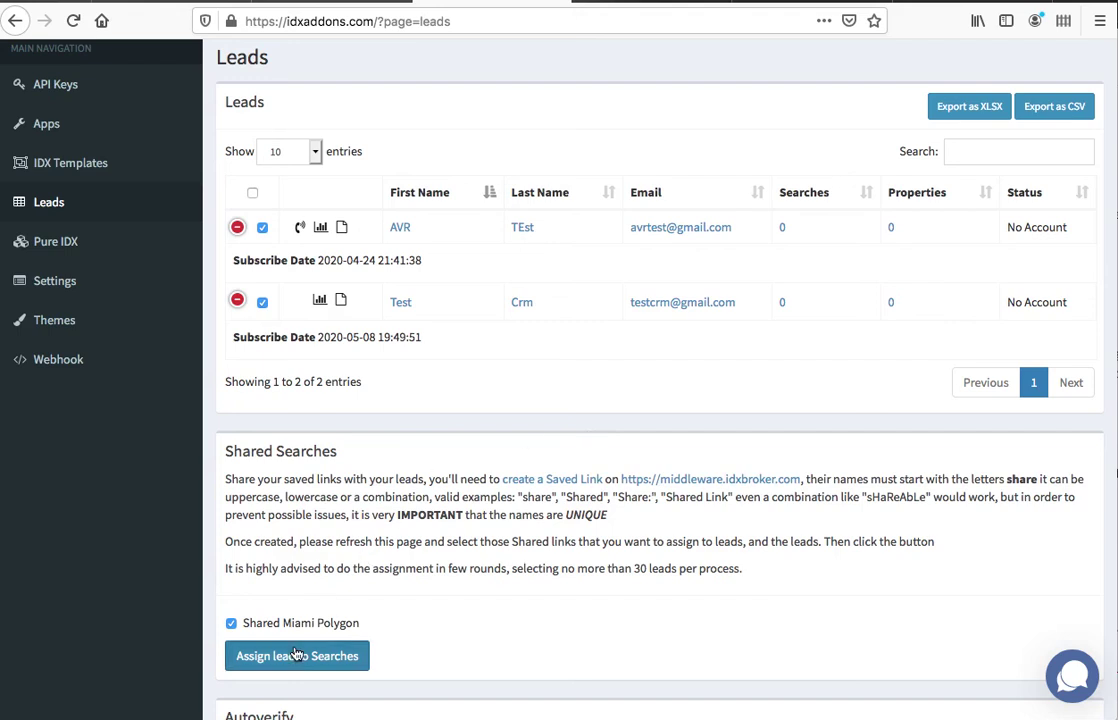
{"action": "scroll", "coordinate": [507, 582], "scroll_direction": "down", "scroll_amount": 2}
{"action": "scroll", "coordinate": [507, 582], "scroll_direction": "up", "scroll_amount": 3}
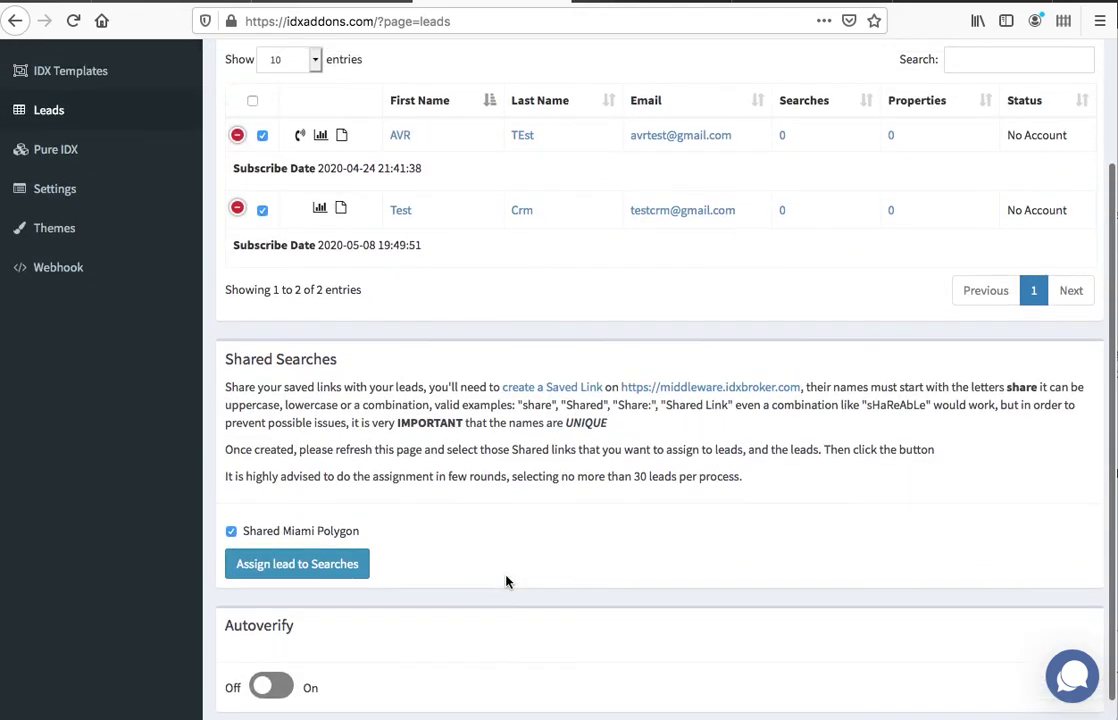